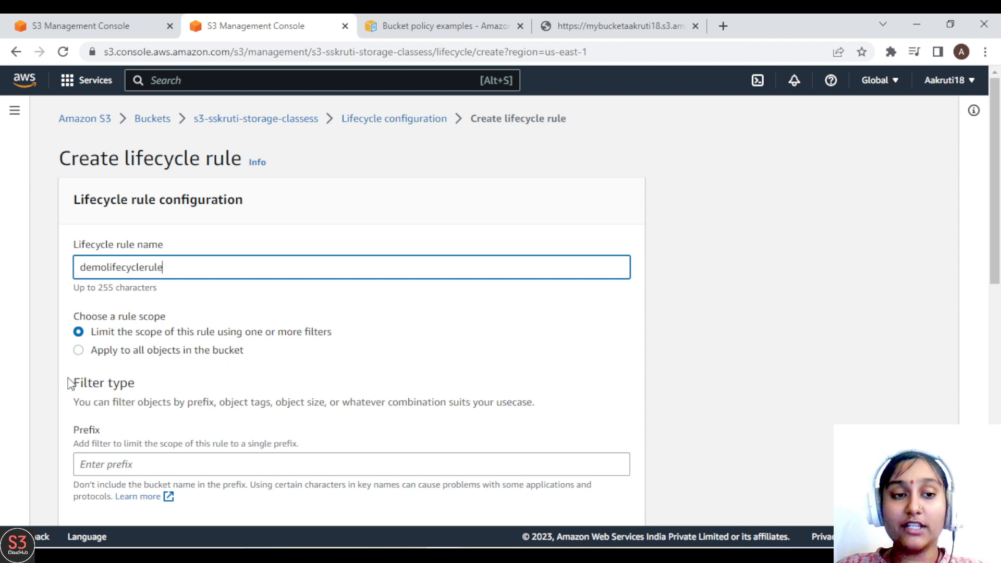
# Apply the lifecycle rule to all objects in the bucket and acknowledge that scope
pyautogui.click(79, 350)
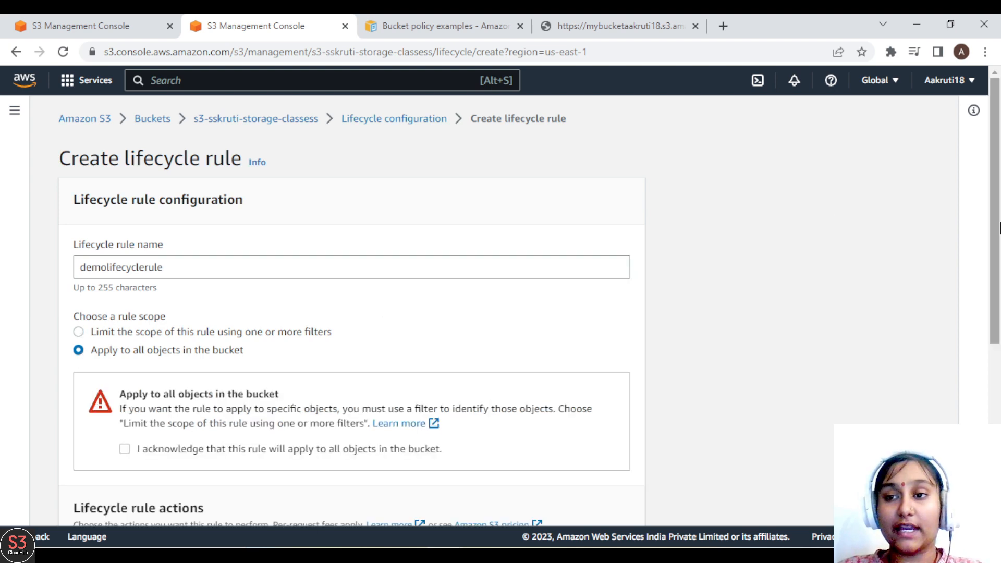
pyautogui.scroll(-1, 998, 279)
pyautogui.scroll(-2, 999, 279)
pyautogui.click(124, 335)
# Enable moving current object versions between storage classes, with a Standard-IA transition 30 days after object creation
pyautogui.scroll(-3, 249, 295)
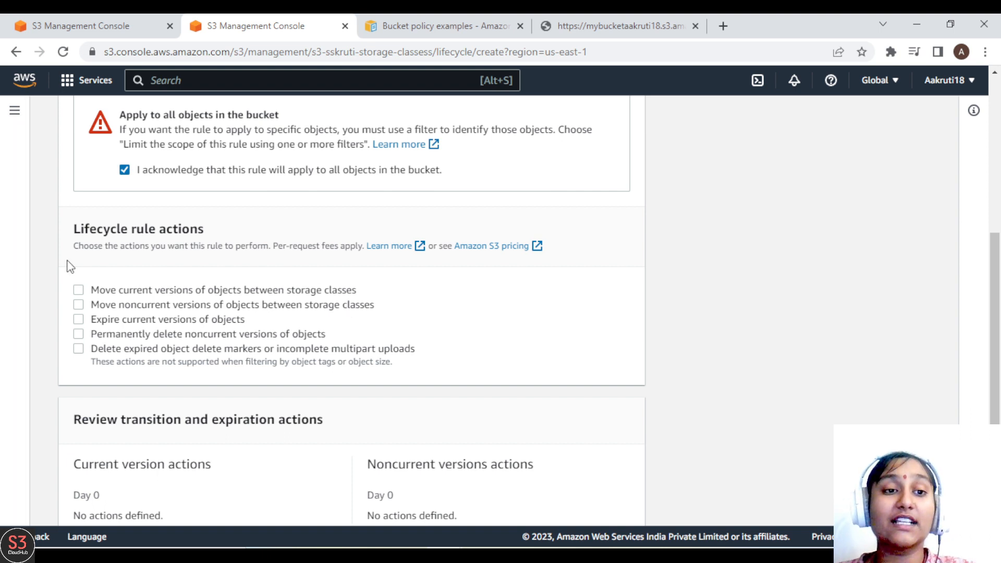
pyautogui.click(78, 290)
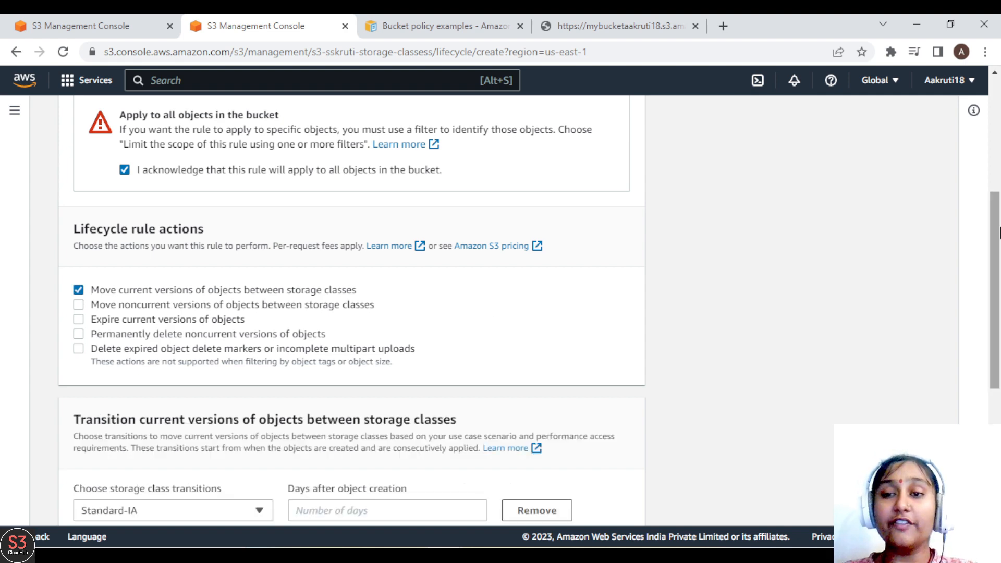
pyautogui.scroll(-5, 993, 320)
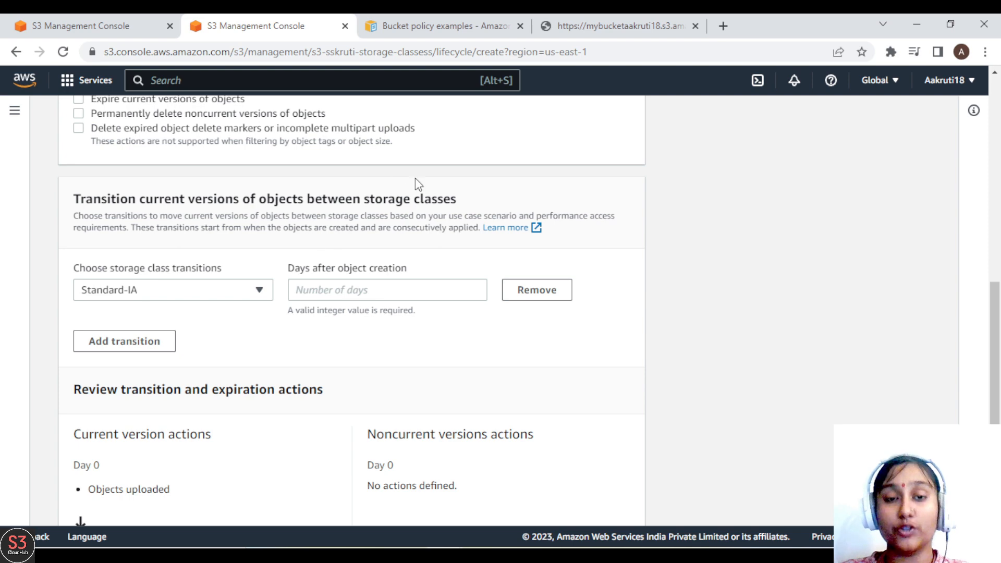
pyautogui.click(319, 295)
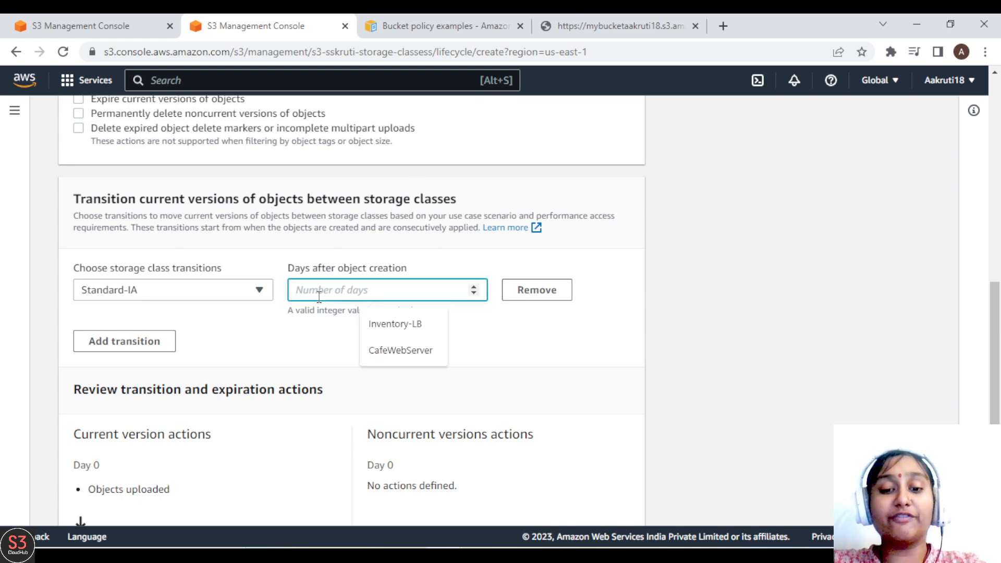
pyautogui.write('30')
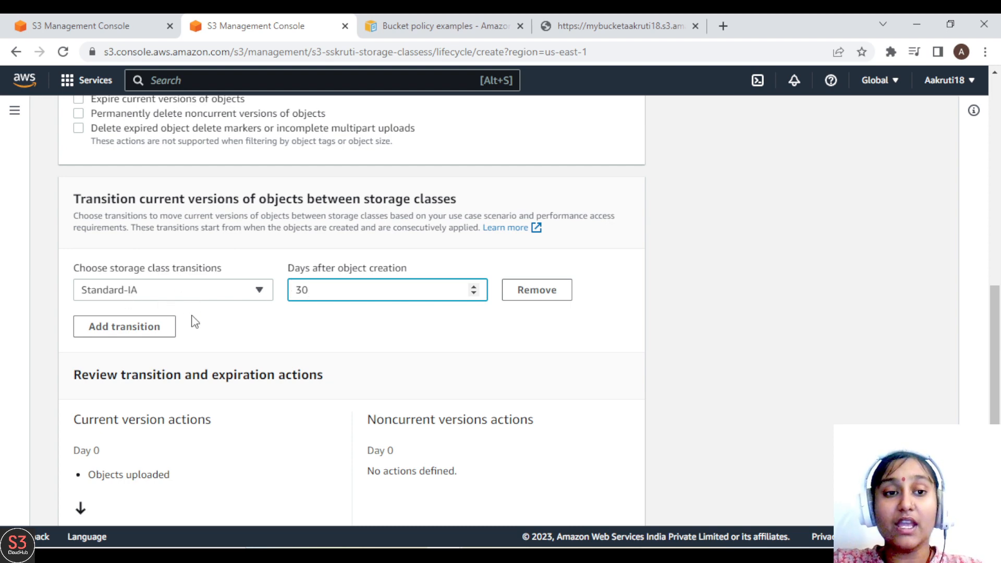
# Add current-version transitions to Intelligent-Tiering after 70 days and One Zone-IA after 100 days
pyautogui.click(151, 326)
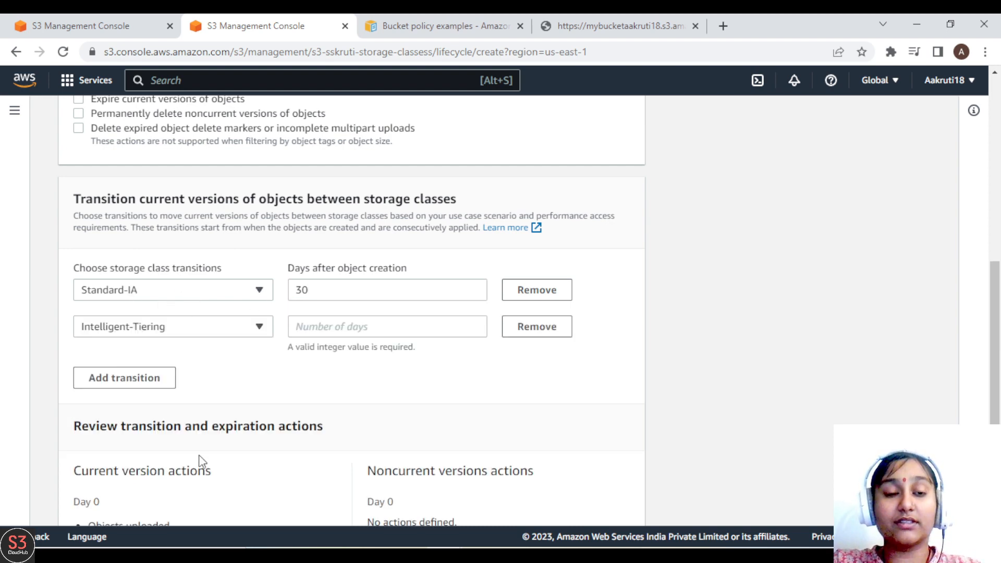
pyautogui.click(370, 330)
pyautogui.write('70')
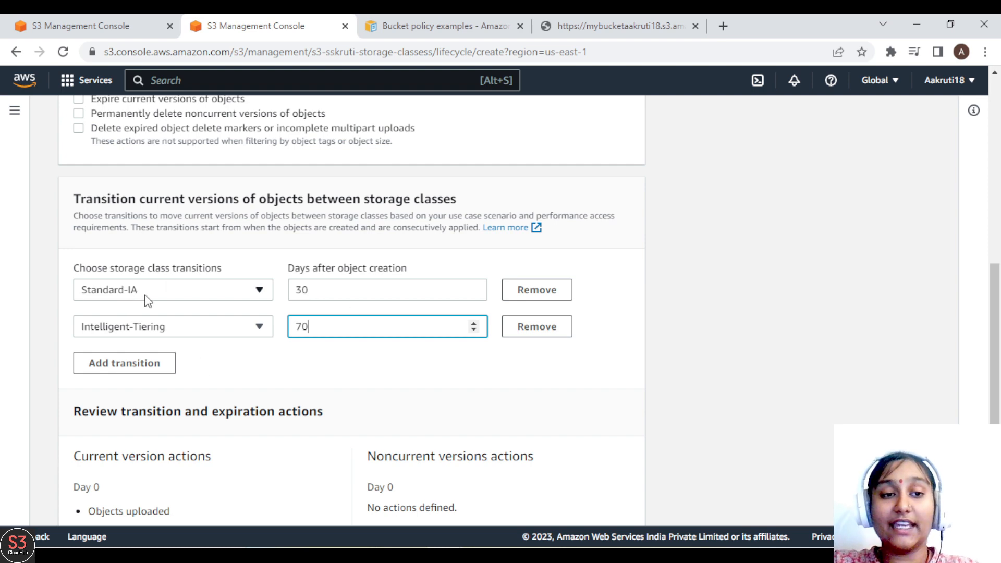
pyautogui.click(151, 371)
pyautogui.click(365, 360)
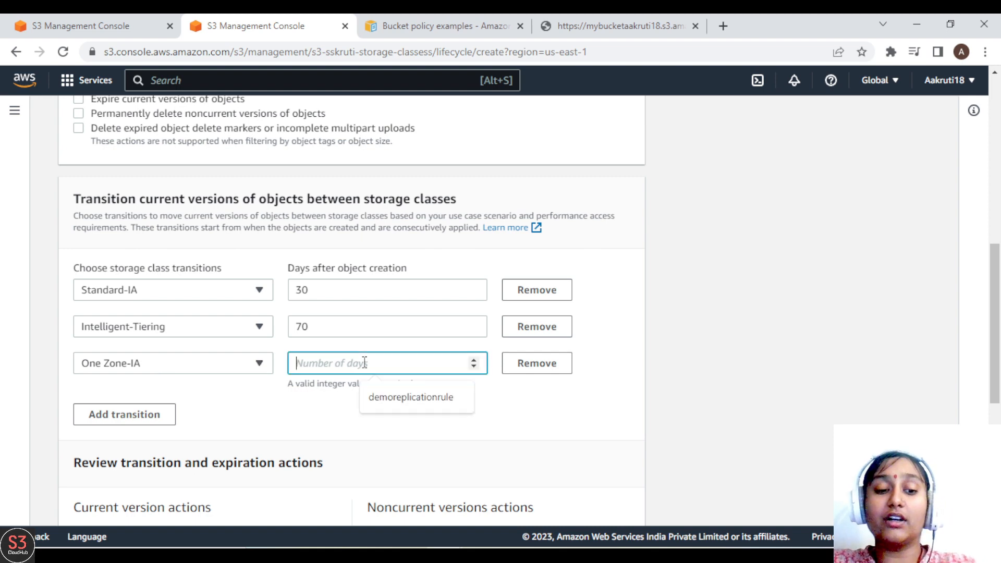
pyautogui.write('100')
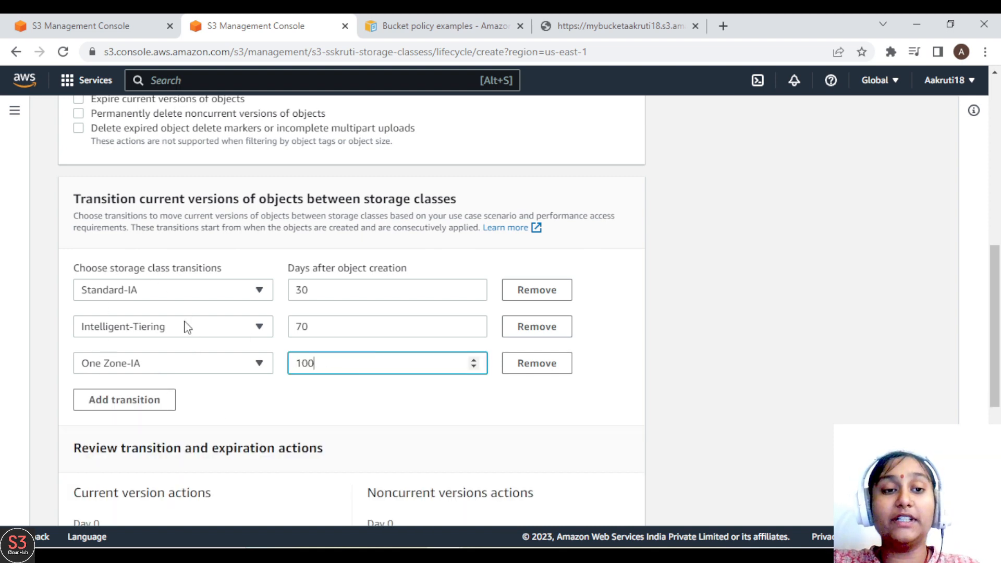
# Add current-version transitions to Glacier Flexible Retrieval after 130 days and Glacier Deep Archive after 365 days
pyautogui.click(155, 403)
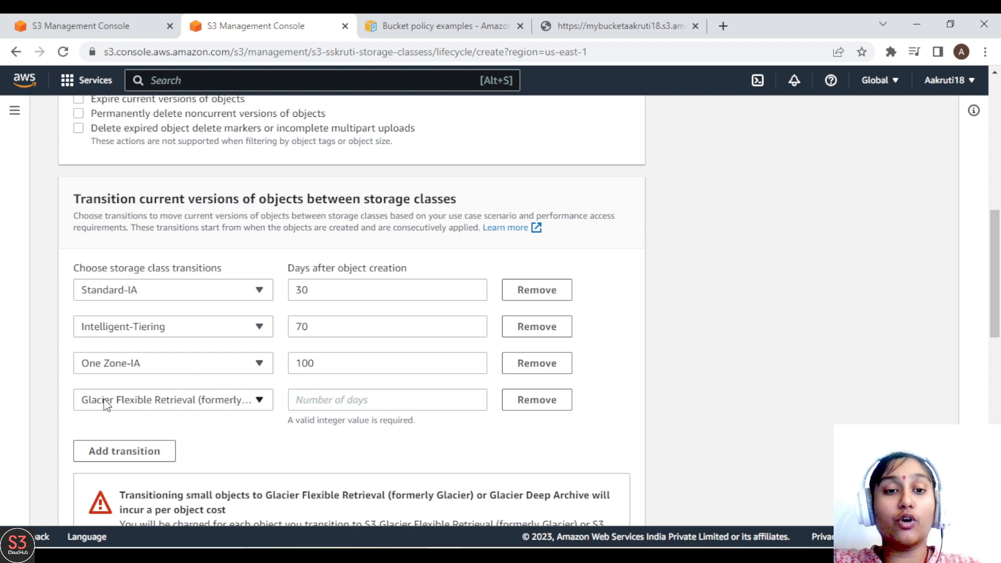
pyautogui.click(366, 404)
pyautogui.write('1')
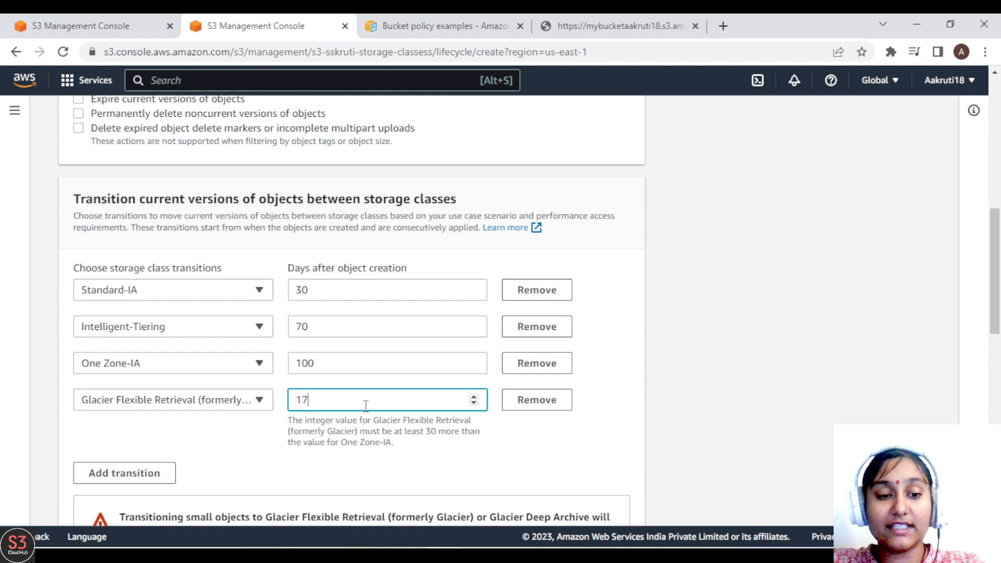
pyautogui.write('30')
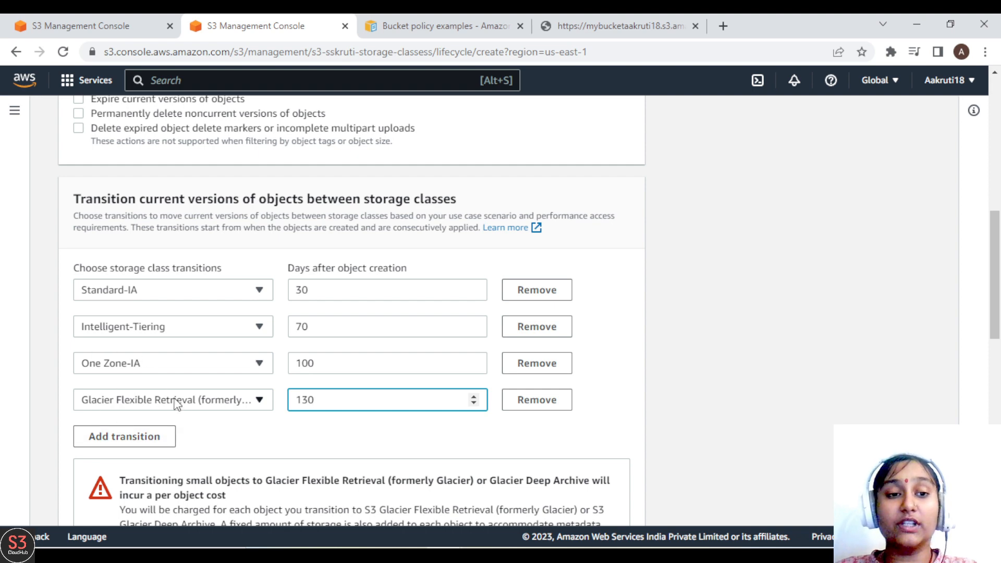
pyautogui.click(152, 438)
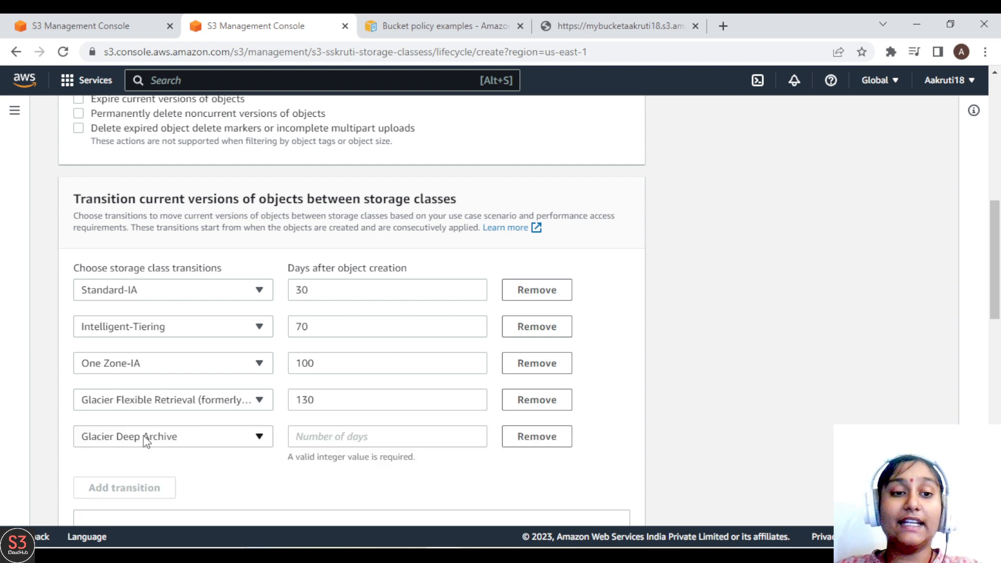
pyautogui.click(339, 439)
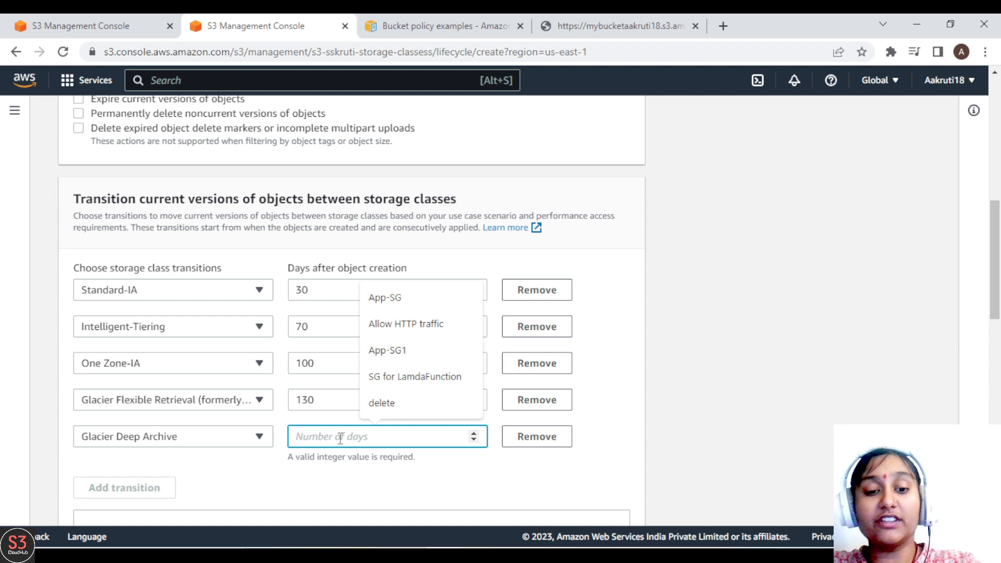
pyautogui.write('365')
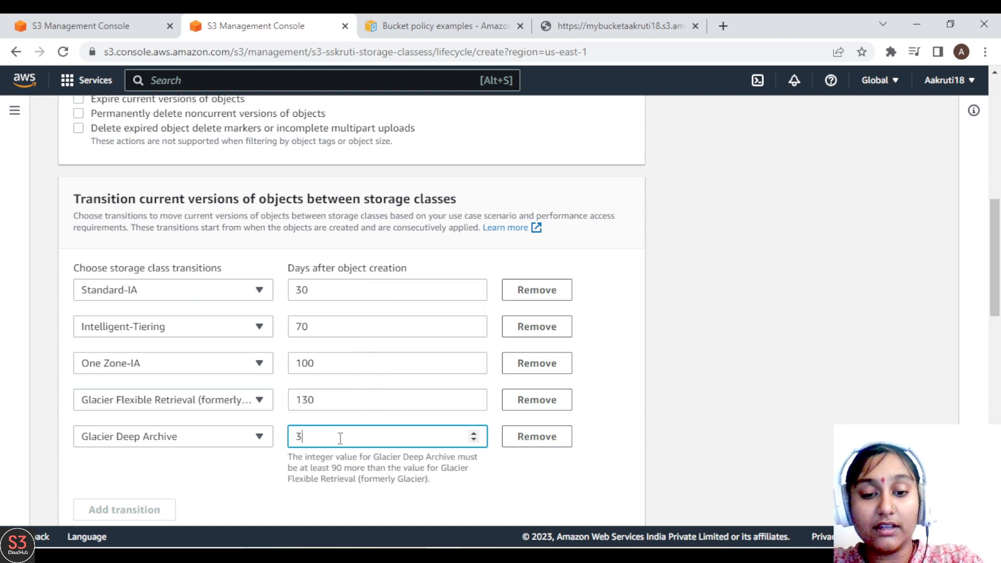
pyautogui.click(719, 408)
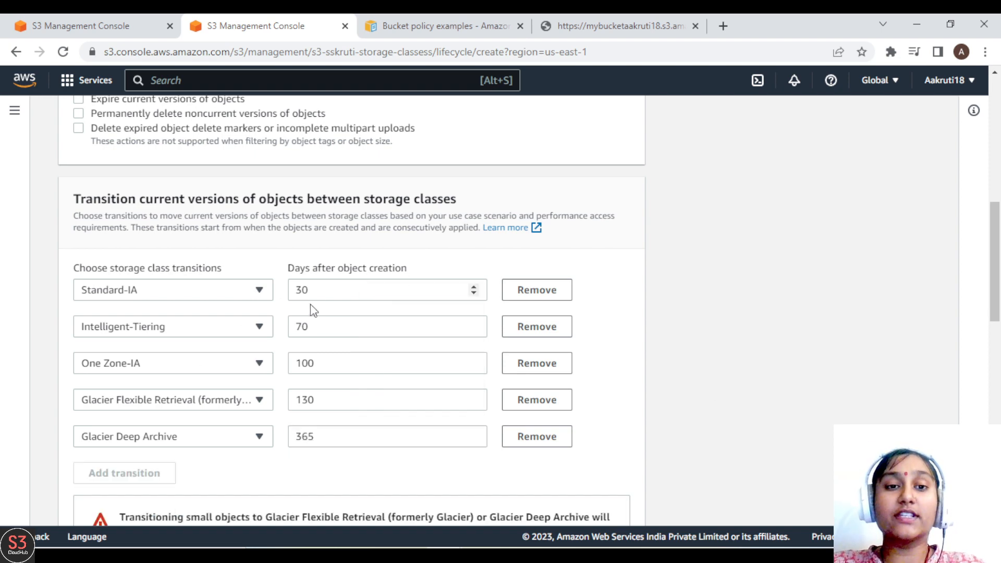
# Enable moving noncurrent versions between storage classes and acknowledge the one-time request cost for the current-version transitions
pyautogui.moveTo(997, 264); pyautogui.dragTo(997, 268)
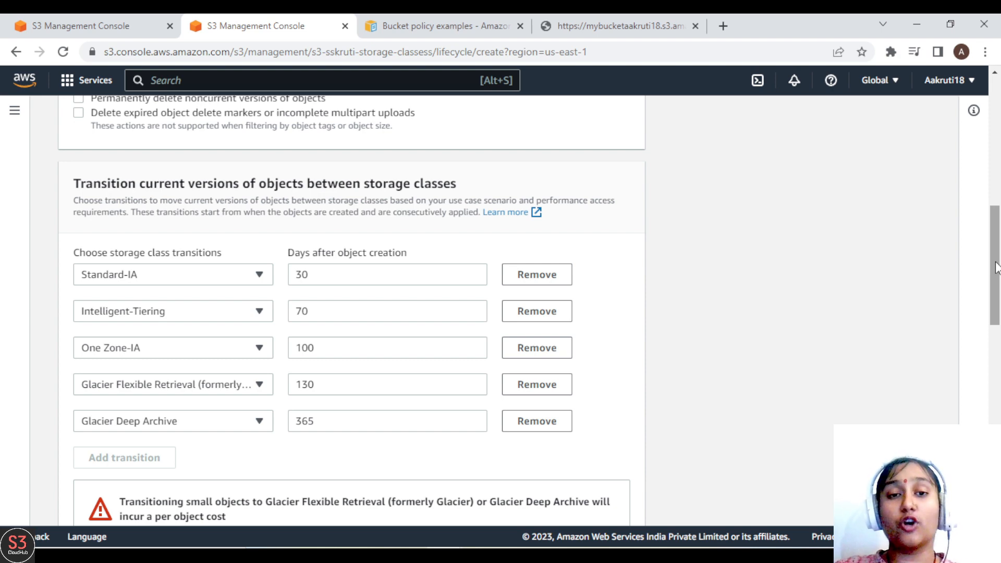
pyautogui.moveTo(996, 268); pyautogui.dragTo(995, 219)
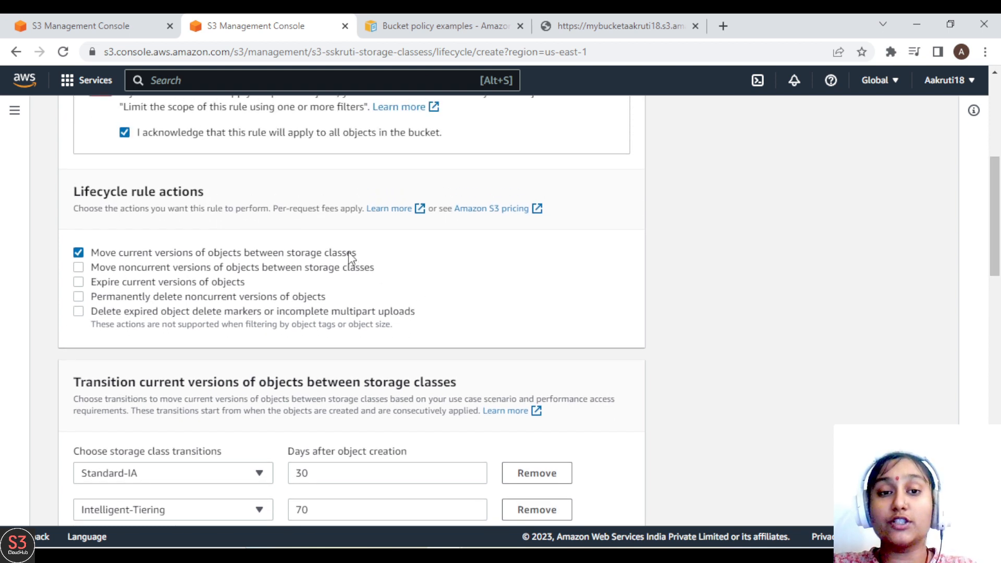
pyautogui.click(78, 268)
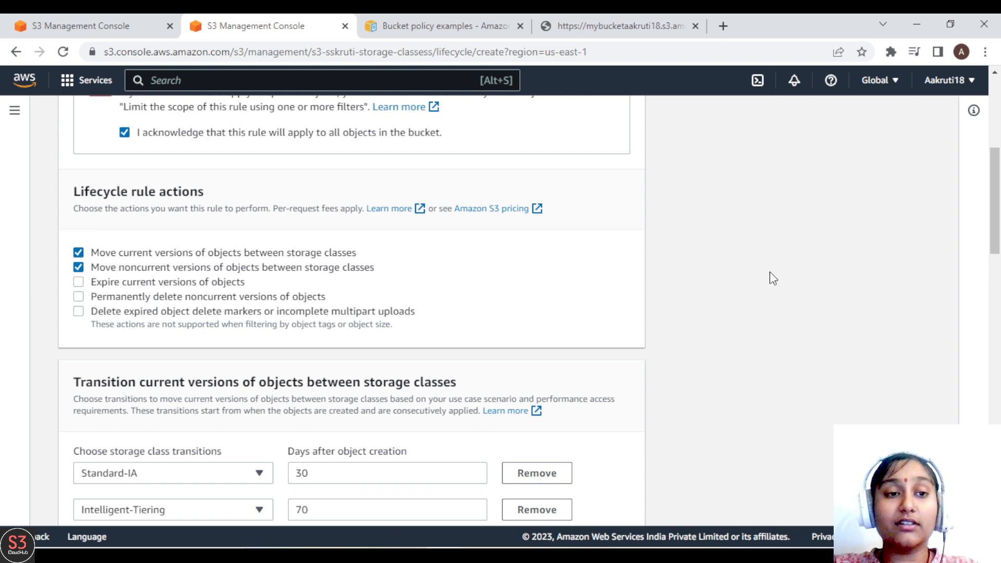
pyautogui.moveTo(997, 222); pyautogui.dragTo(999, 338)
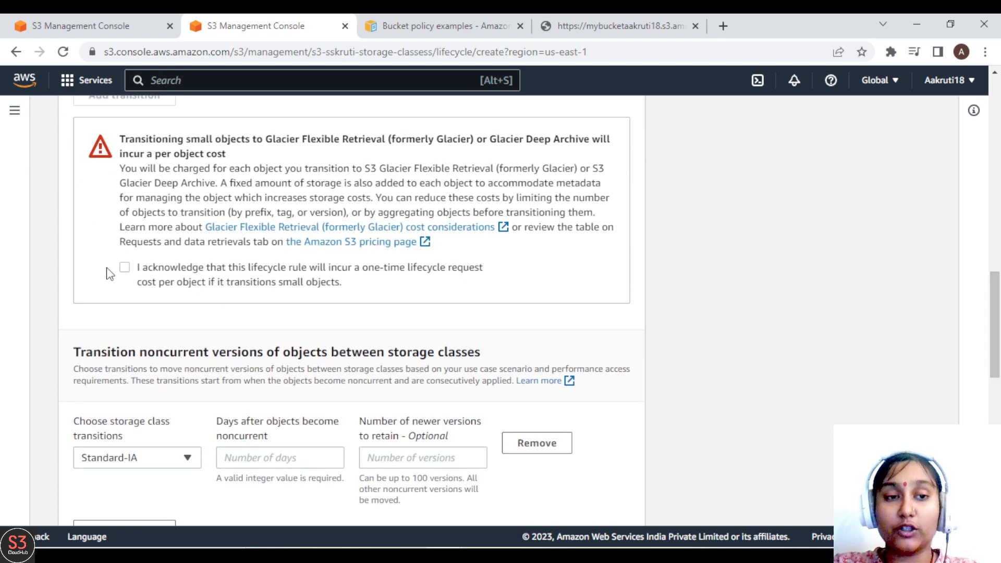
pyautogui.click(124, 268)
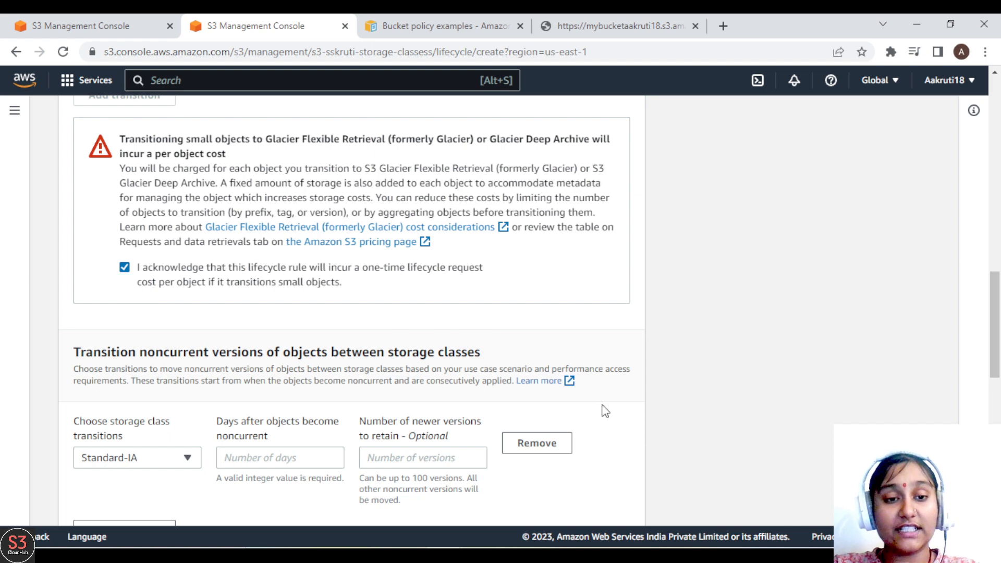
# Set the noncurrent-version transition to Glacier Flexible Retrieval 100 days after objects become noncurrent
pyautogui.moveTo(995, 323); pyautogui.dragTo(995, 350)
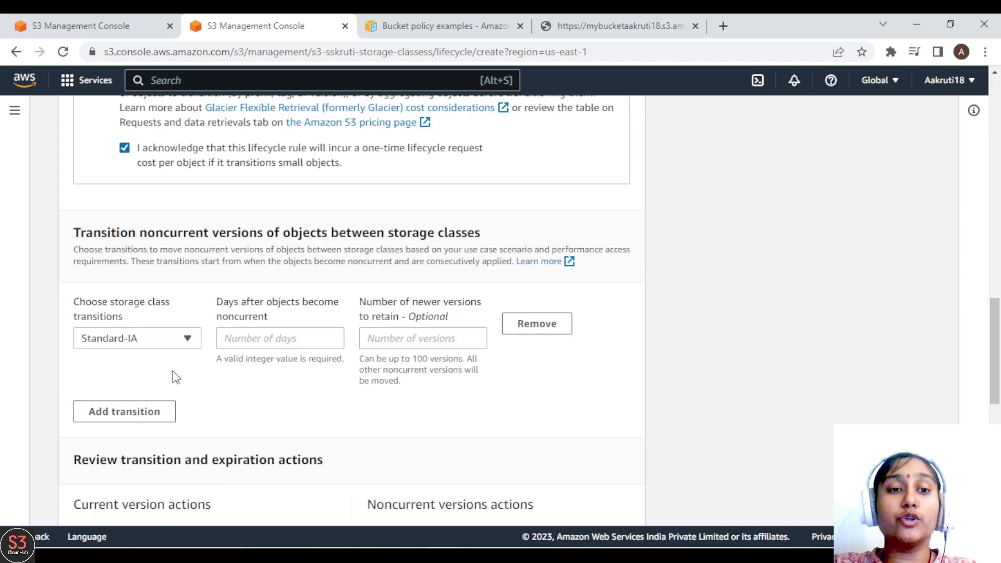
pyautogui.click(182, 344)
pyautogui.scroll(-1, 198, 205)
pyautogui.scroll(-3, 198, 229)
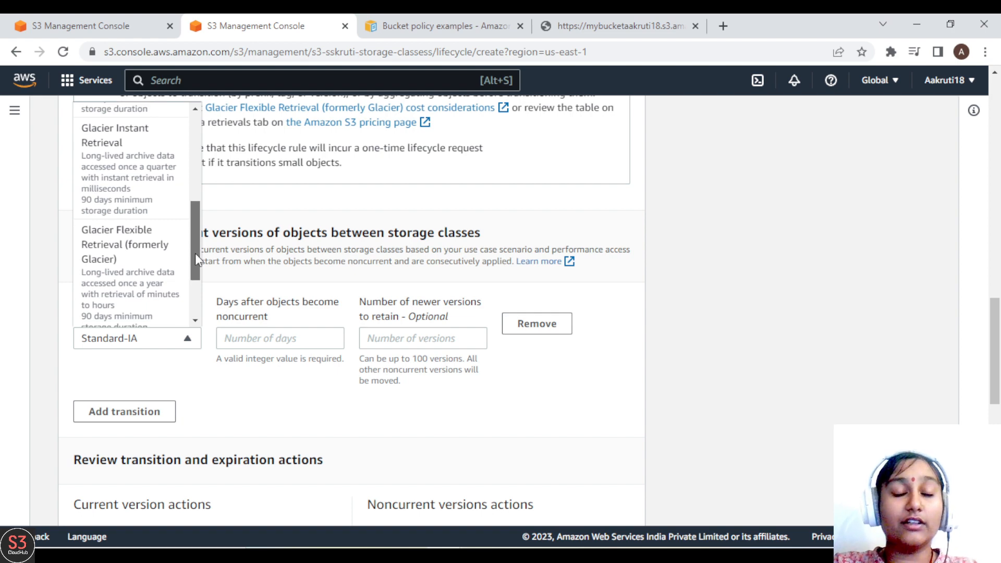
pyautogui.scroll(-1, 195, 255)
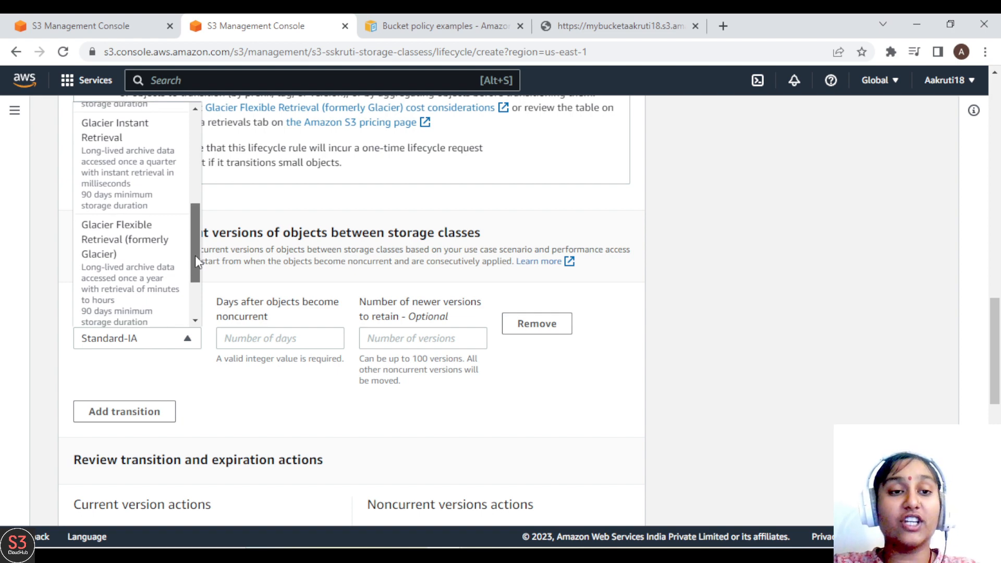
pyautogui.click(115, 225)
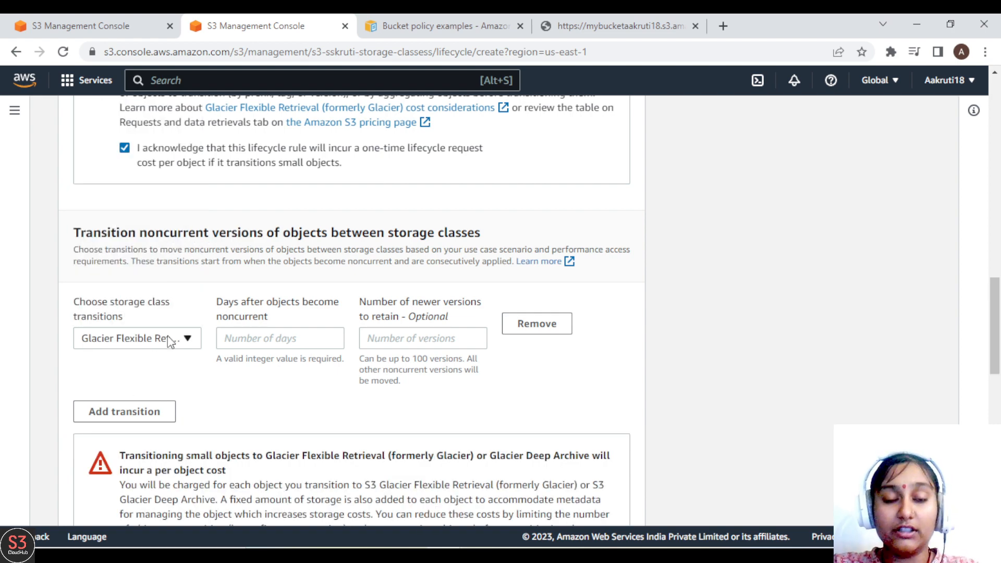
pyautogui.click(277, 337)
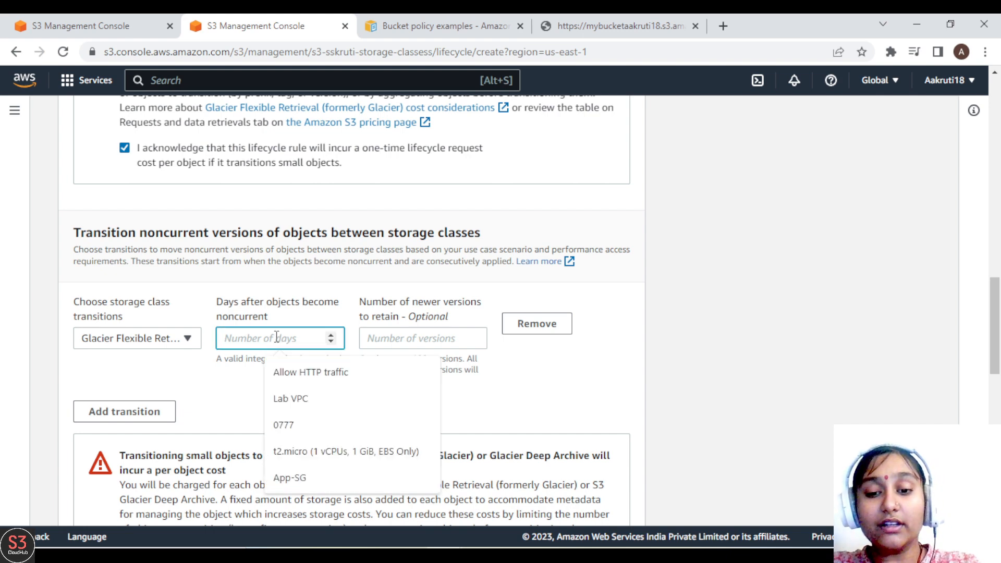
pyautogui.write('8')
pyautogui.press('BackSpace')
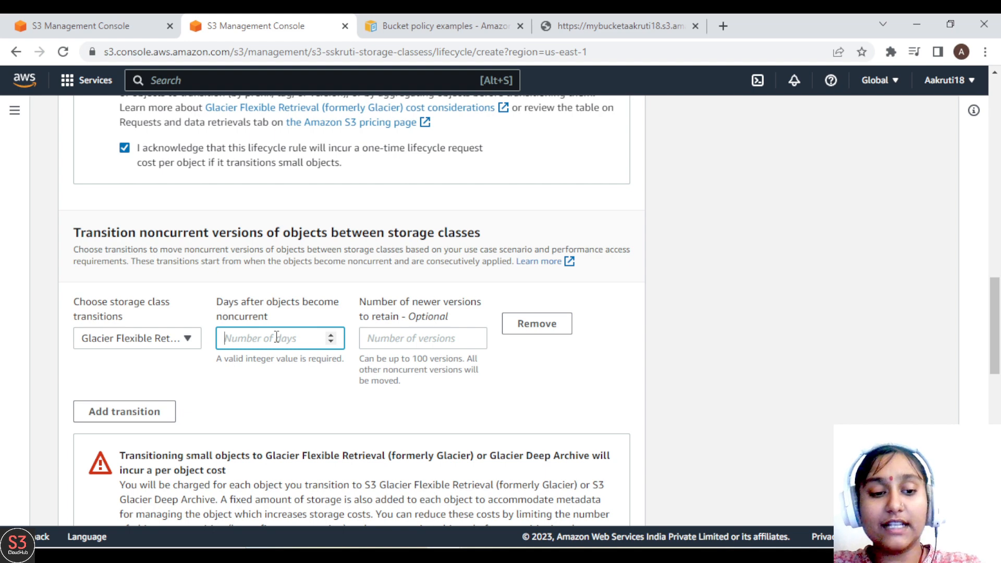
pyautogui.write('100')
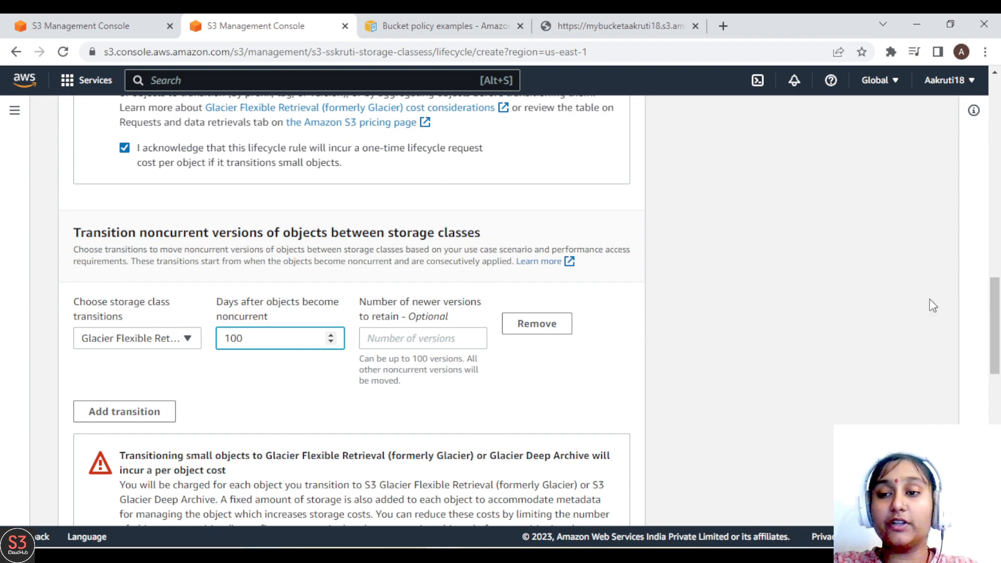
# Acknowledge the noncurrent-version transition cost and set current object versions to expire 700 days after creation
pyautogui.moveTo(995, 329); pyautogui.dragTo(998, 205)
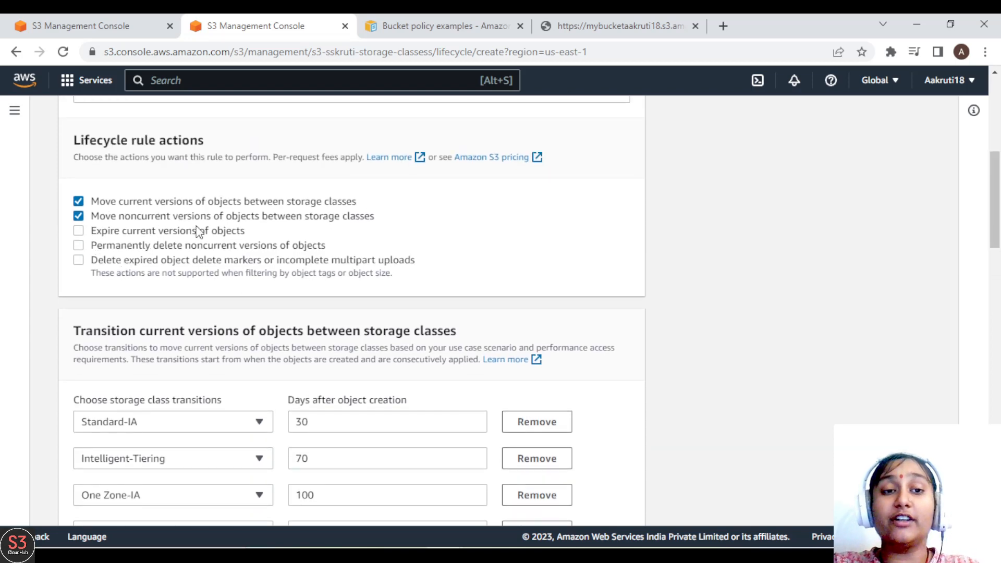
pyautogui.click(78, 232)
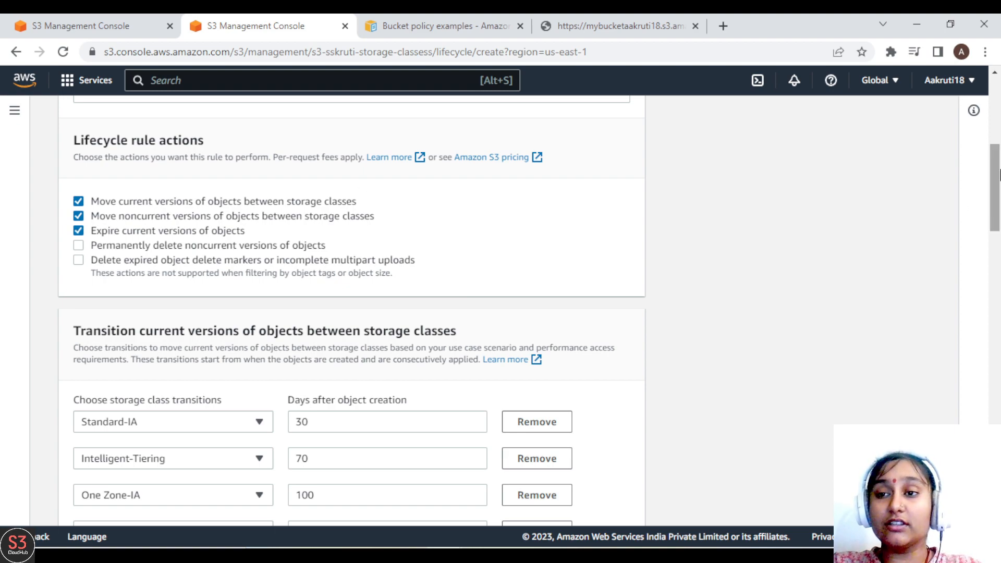
pyautogui.moveTo(997, 177); pyautogui.dragTo(996, 347)
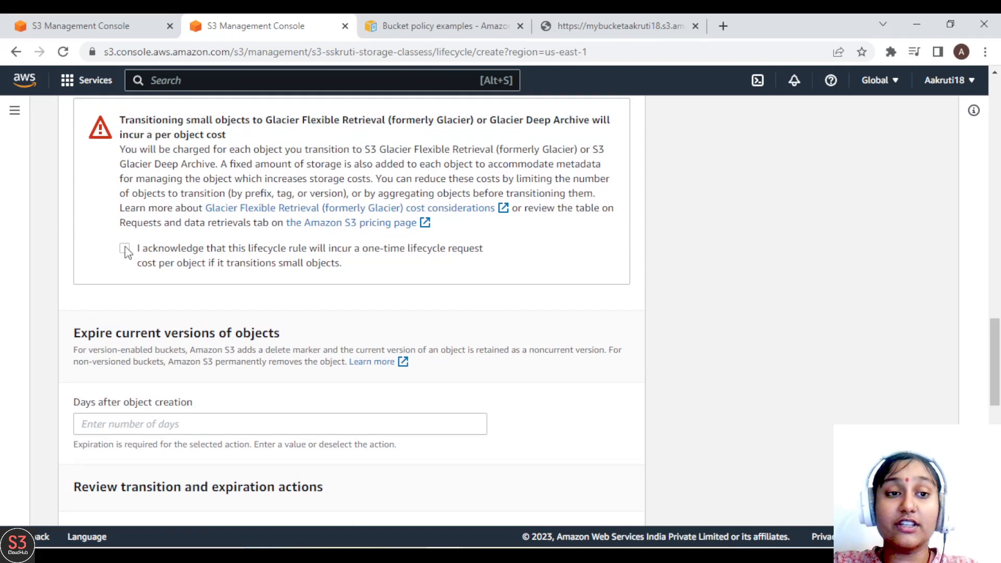
pyautogui.moveTo(996, 360); pyautogui.dragTo(996, 402)
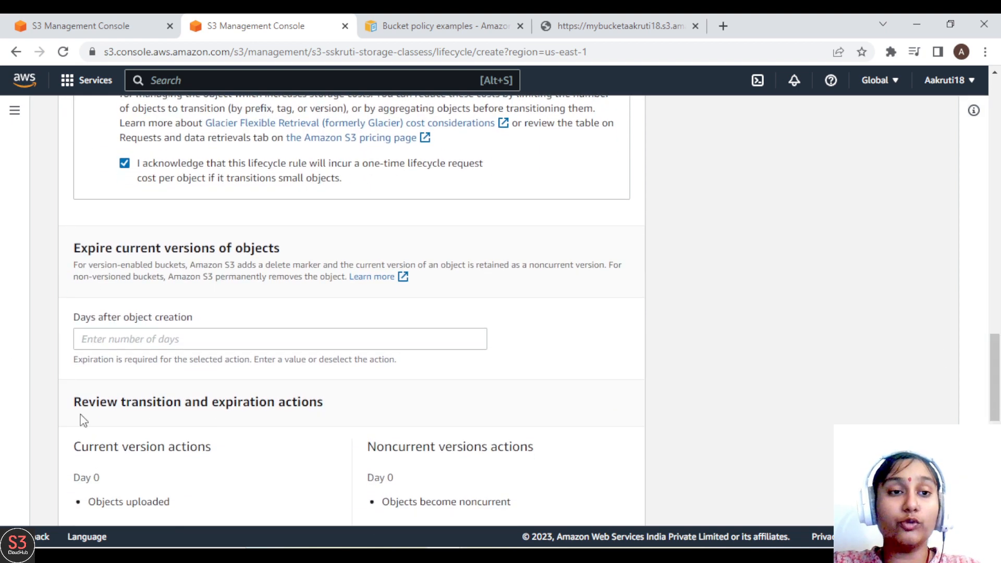
pyautogui.click(179, 340)
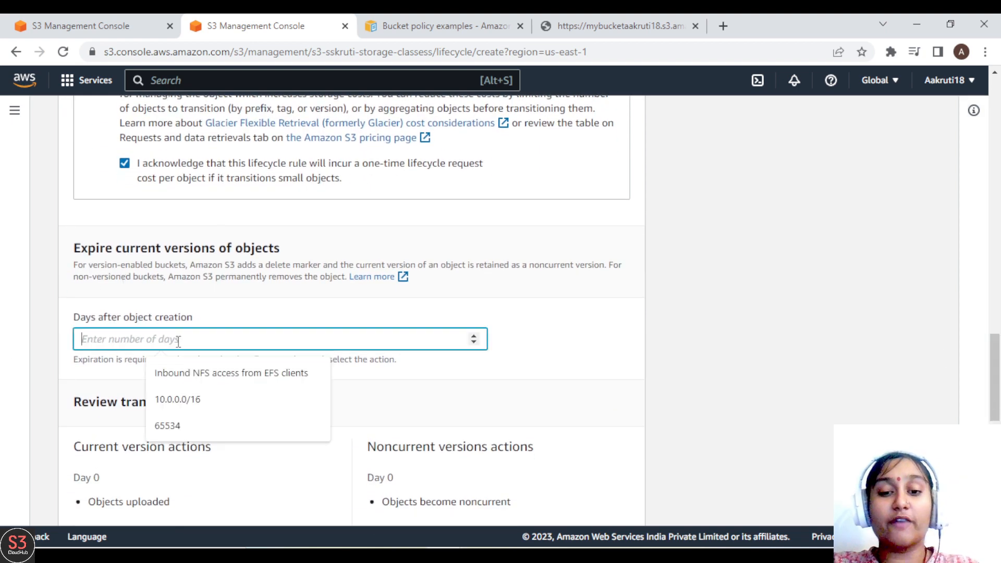
pyautogui.write('700')
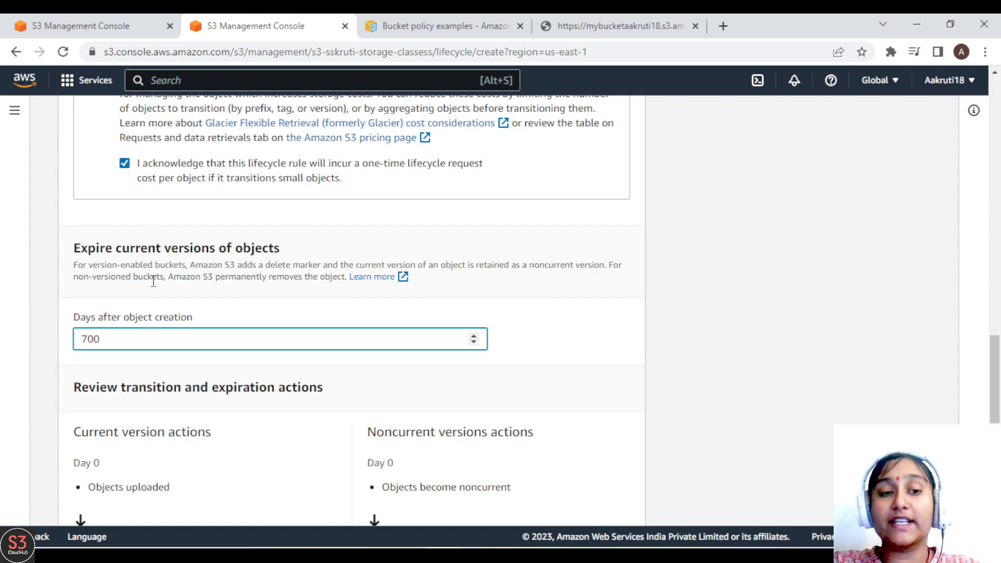
# Enable permanent deletion of noncurrent object versions and set it to 700 days after objects become noncurrent
pyautogui.moveTo(995, 384); pyautogui.dragTo(998, 183)
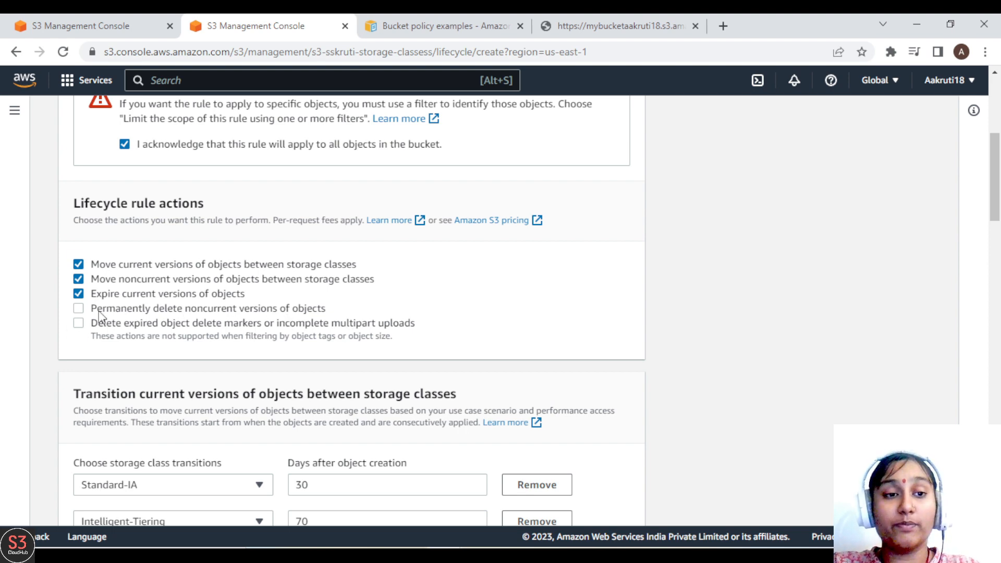
pyautogui.click(79, 308)
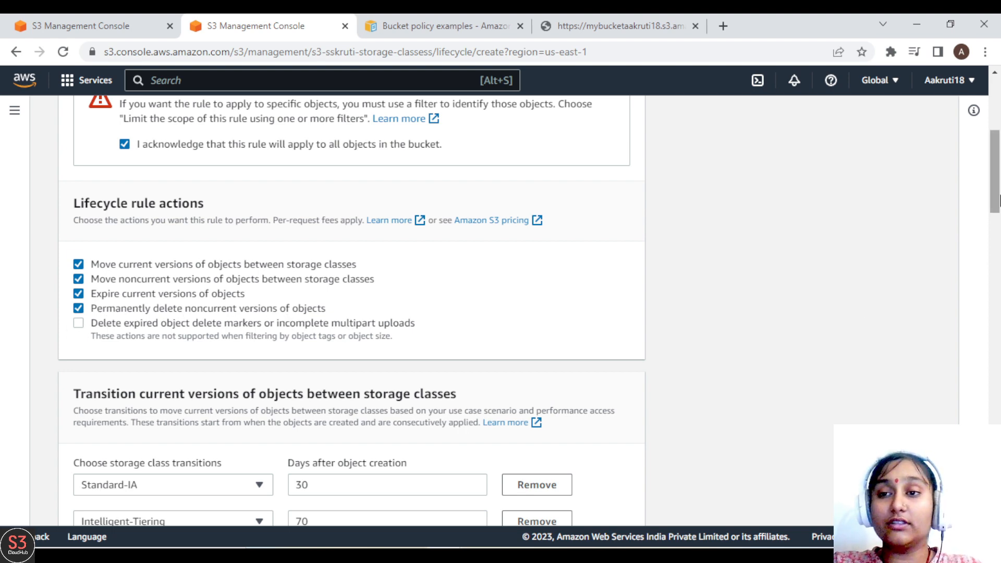
pyautogui.moveTo(996, 203); pyautogui.dragTo(992, 442)
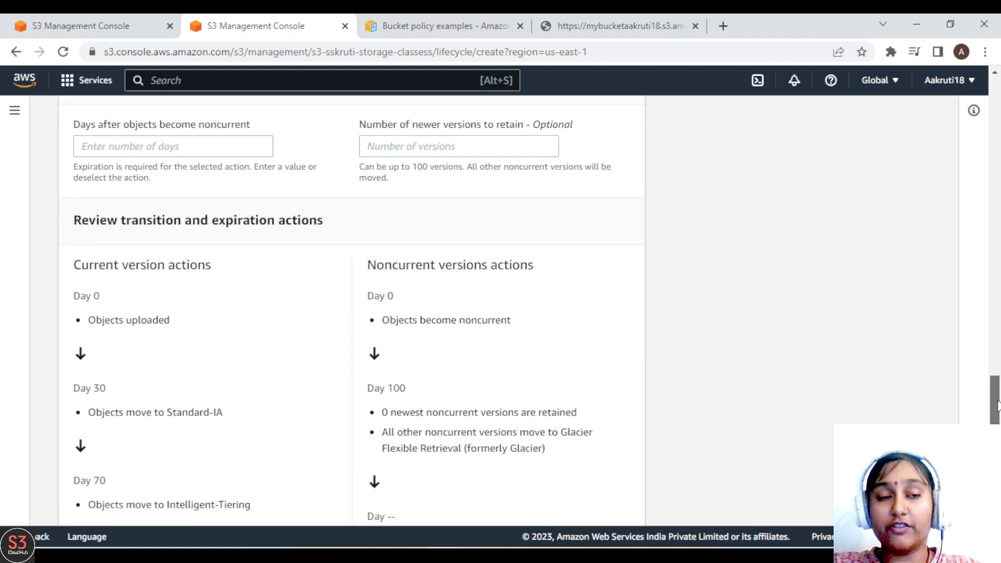
pyautogui.moveTo(993, 388); pyautogui.dragTo(987, 347)
pyautogui.click(123, 380)
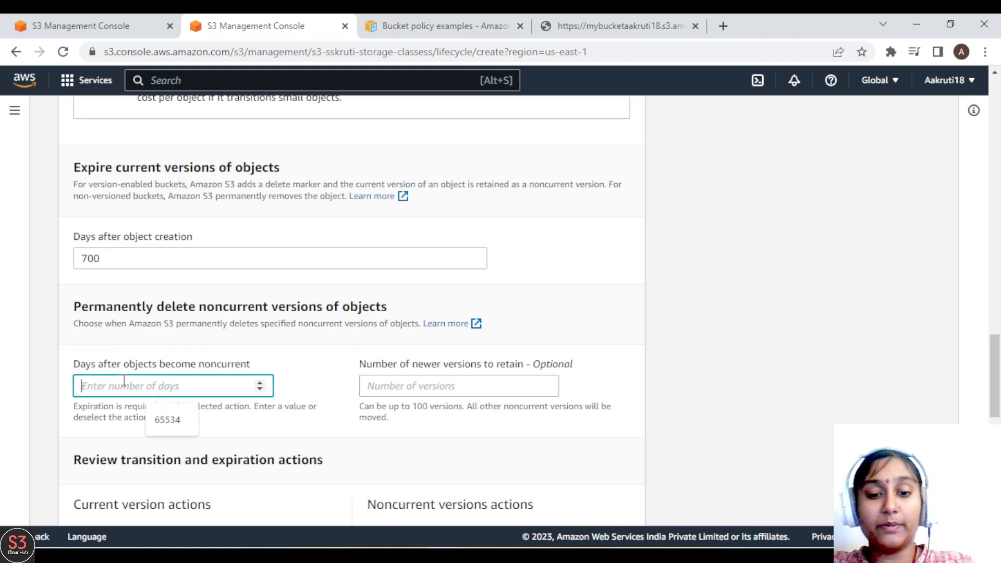
pyautogui.write('700')
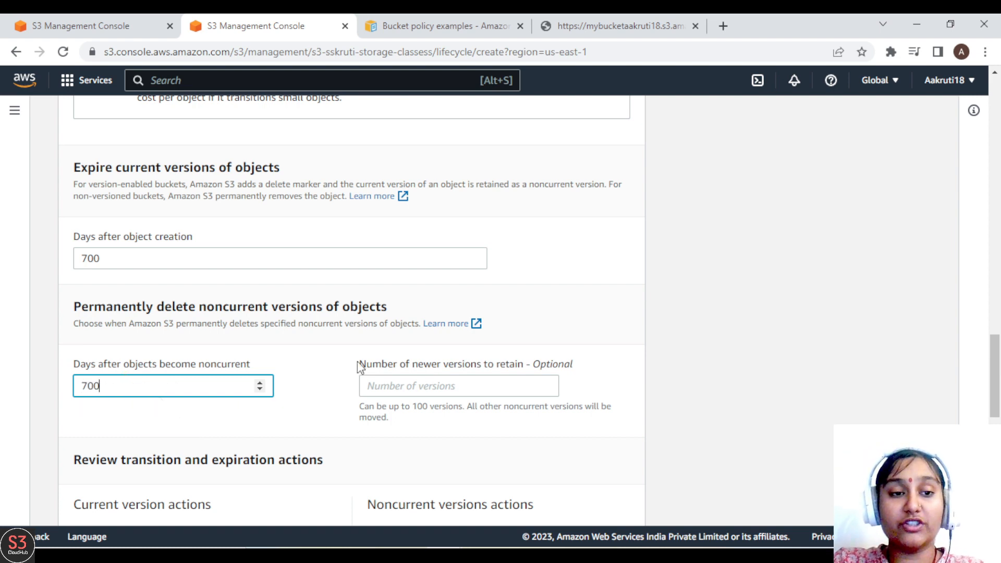
# Review the timeline of transition and expiration actions for current and noncurrent versions, along with the expiration and deletion settings
pyautogui.moveTo(999, 345); pyautogui.dragTo(998, 396)
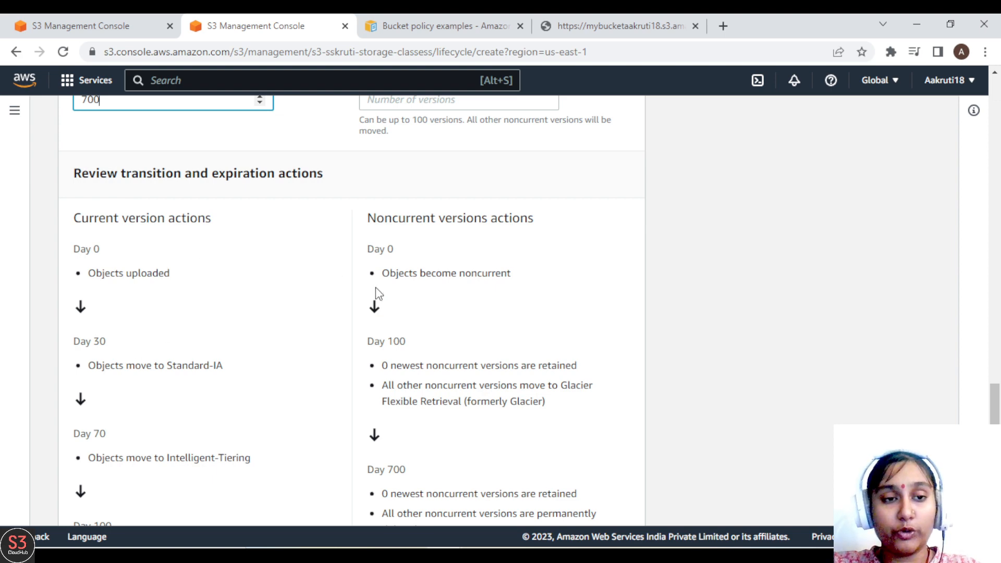
pyautogui.scroll(-3, 997, 412)
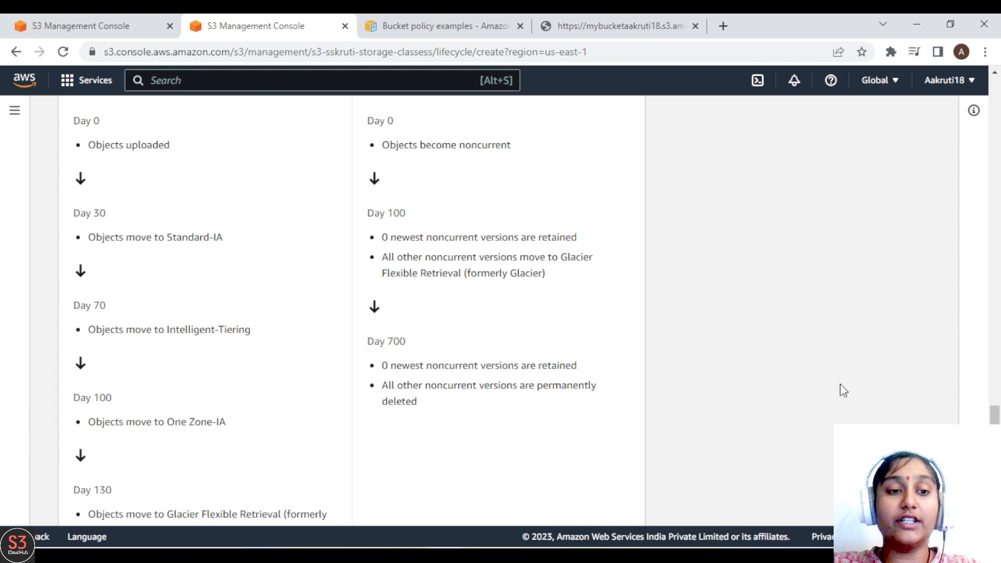
pyautogui.scroll(-2, 469, 313)
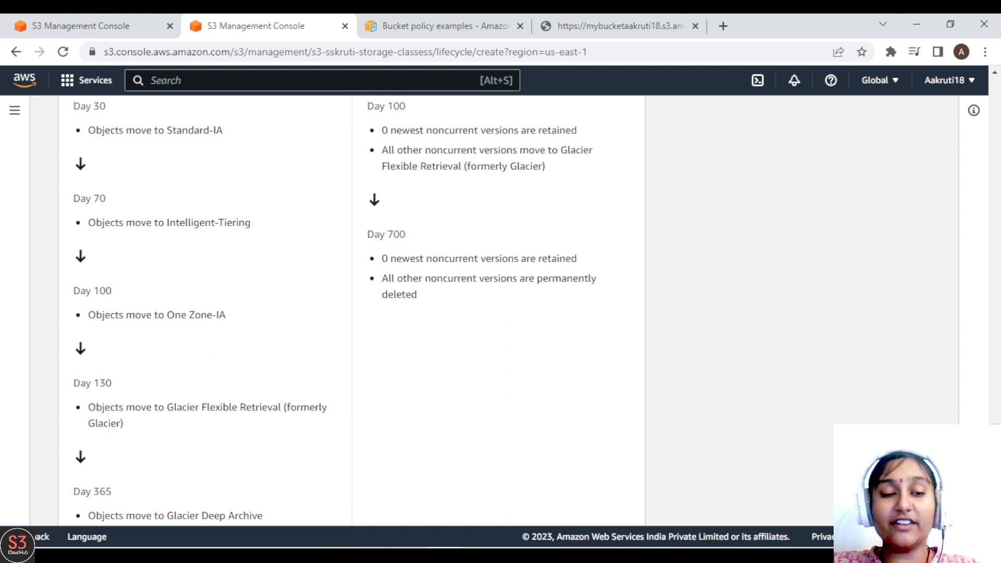
pyautogui.scroll(-1, 334, 310)
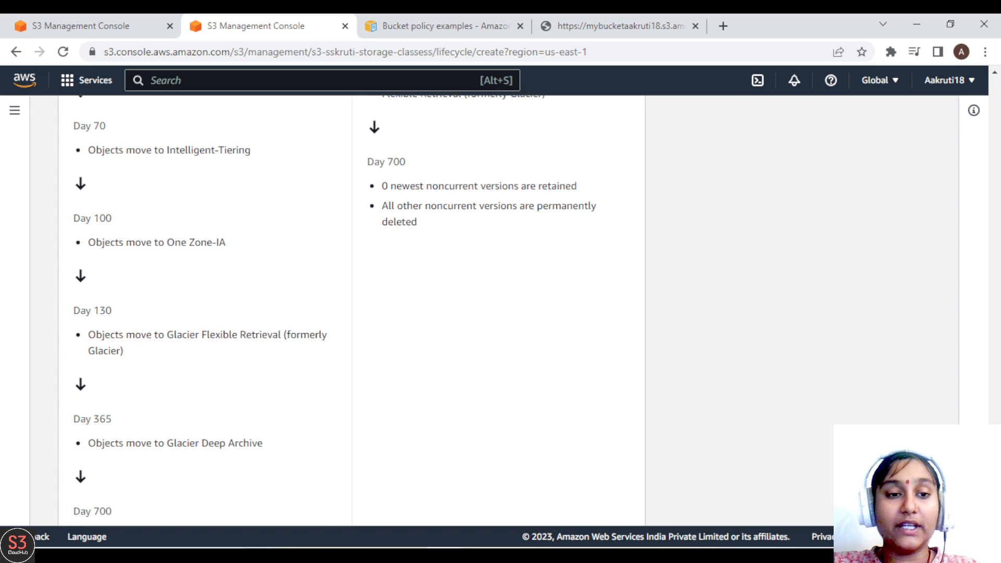
pyautogui.scroll(-2, 334, 310)
pyautogui.scroll(5, 334, 310)
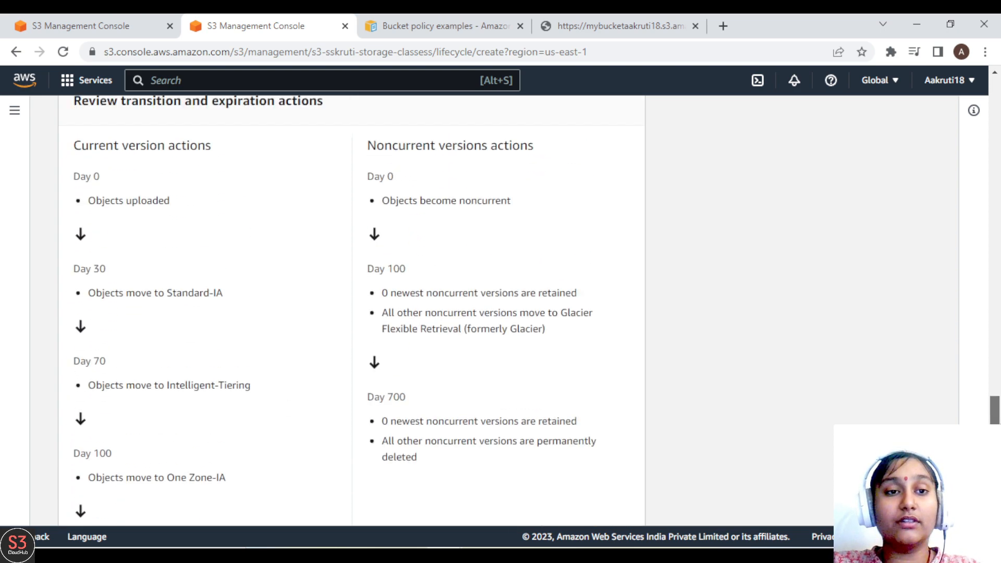
pyautogui.scroll(-5, 333, 311)
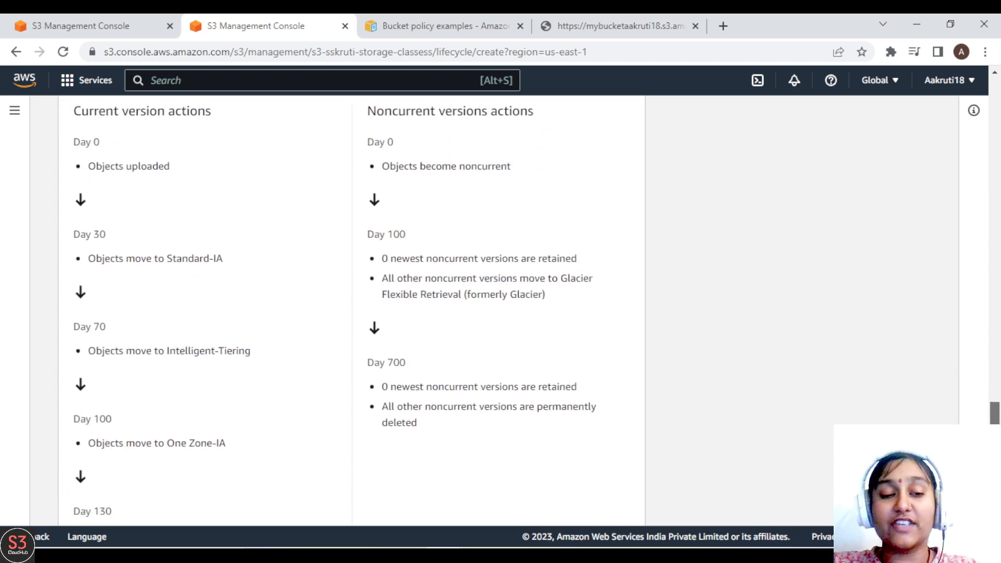
pyautogui.scroll(10, 333, 311)
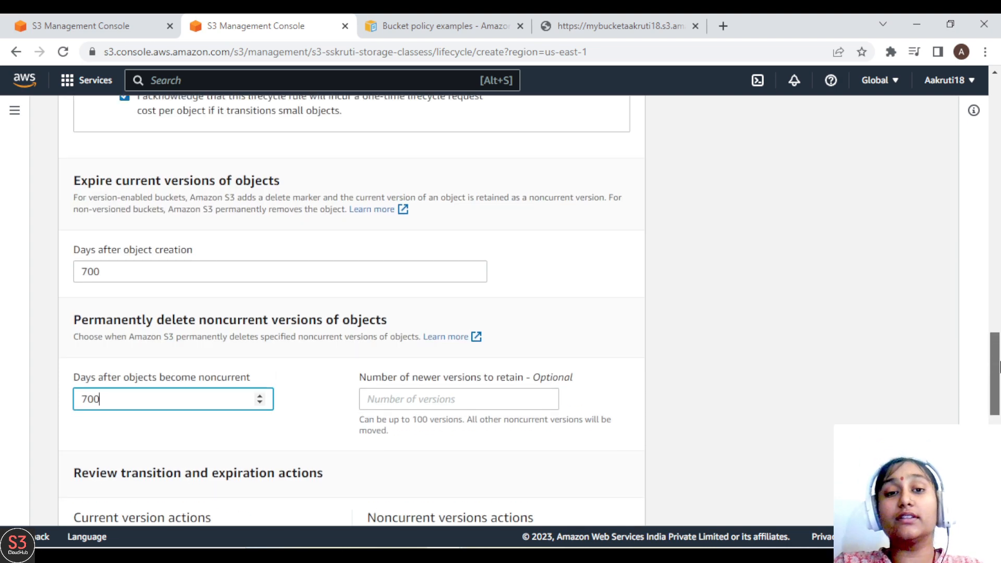
# Create the lifecycle rule with the configured transition, expiration and deletion actions
pyautogui.scroll(-7, 334, 310)
pyautogui.scroll(-3, 444, 462)
pyautogui.click(600, 499)
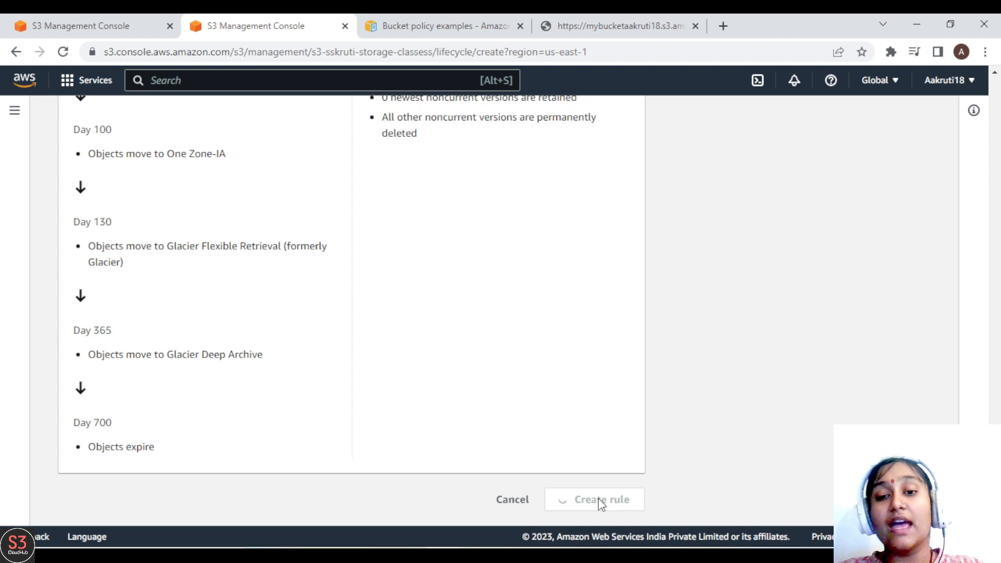